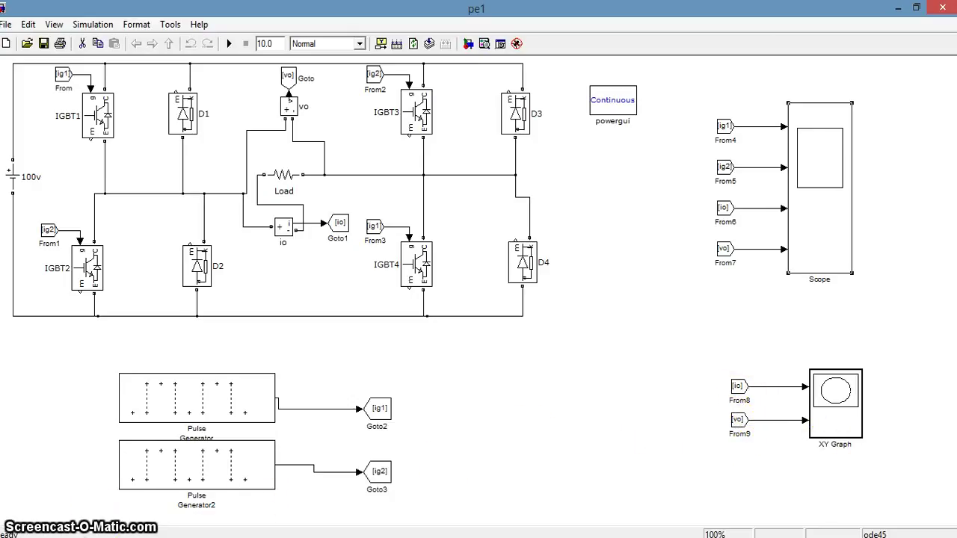
Step: Clear the Scope block selection by clicking empty canvas in pe1
{"action": "left_click", "coordinate": [57, 411]}
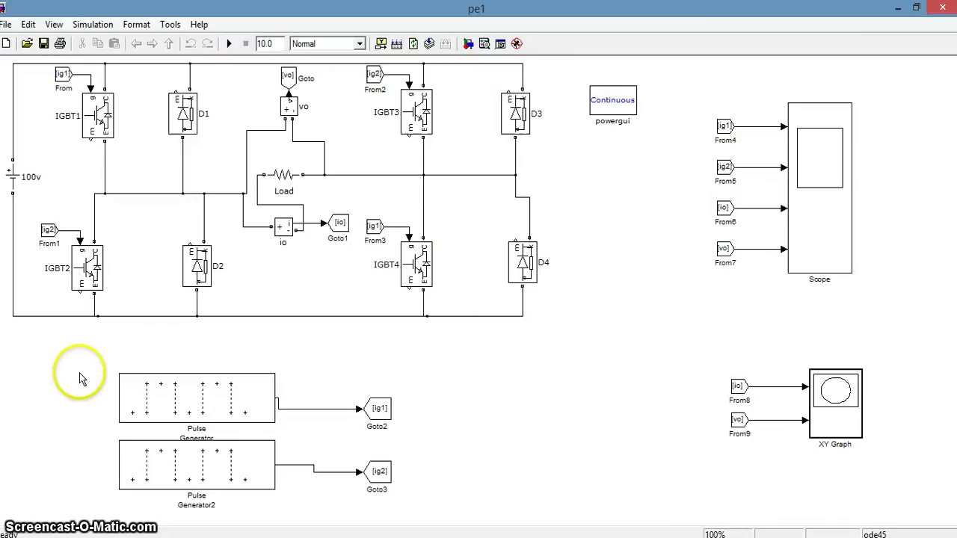
{"action": "double_click", "coordinate": [205, 407]}
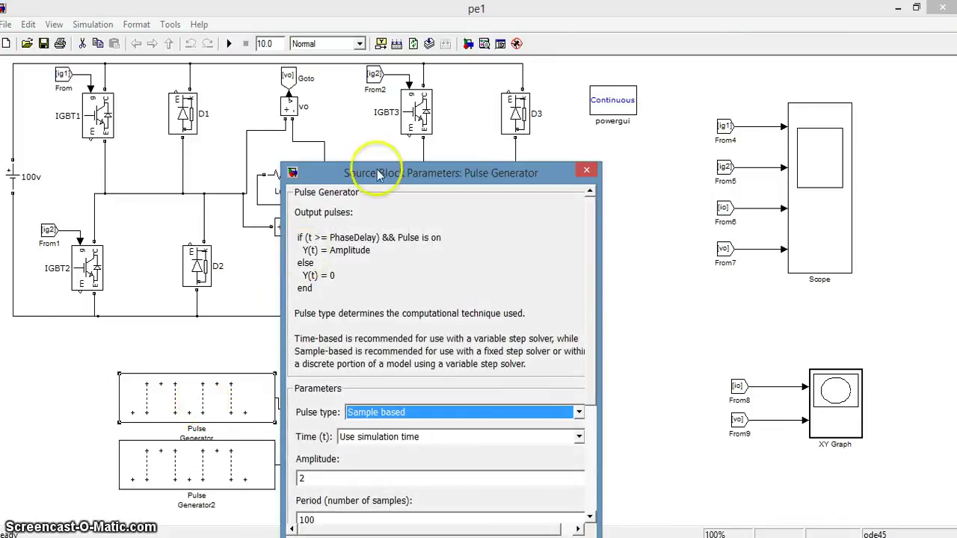
{"action": "left_click_drag", "start_coordinate": [406, 181], "coordinate": [413, 52]}
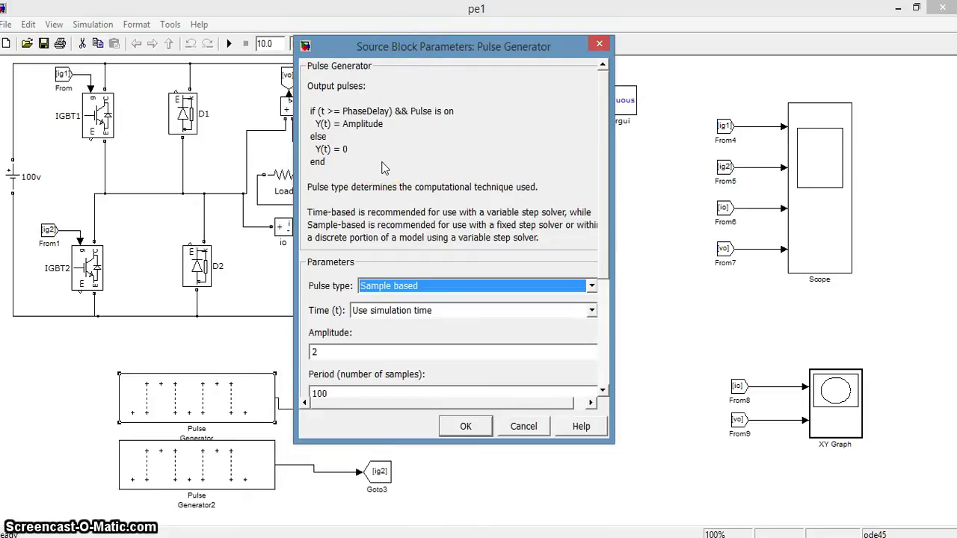
{"action": "left_click", "coordinate": [603, 391]}
{"action": "left_click", "coordinate": [603, 390]}
{"action": "left_click", "coordinate": [604, 390]}
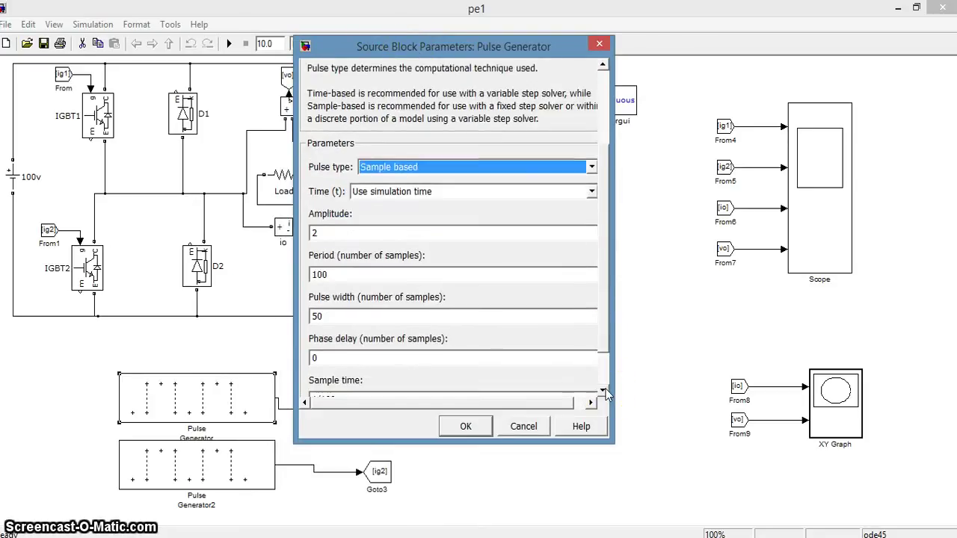
{"action": "left_click", "coordinate": [603, 390]}
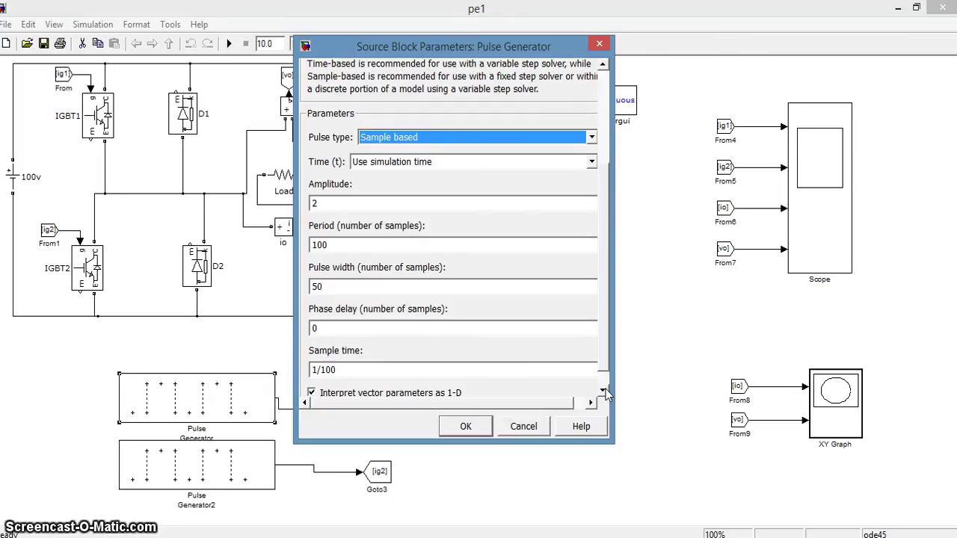
{"action": "left_click", "coordinate": [603, 390]}
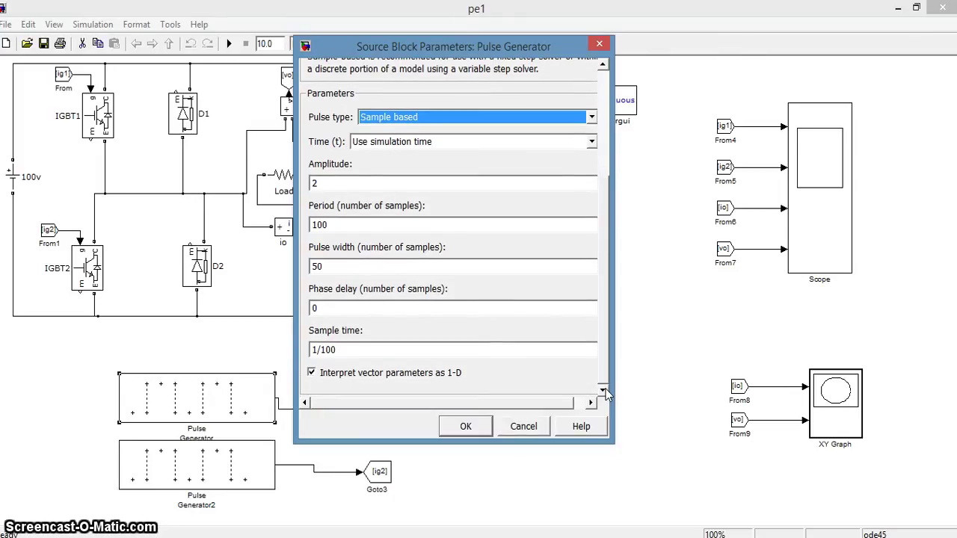
{"action": "left_click", "coordinate": [463, 428]}
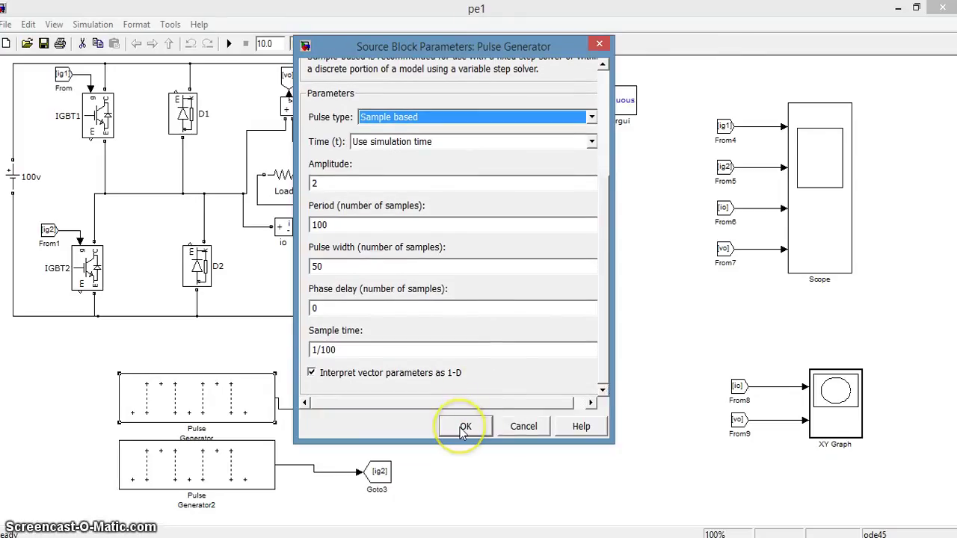
{"action": "double_click", "coordinate": [202, 480]}
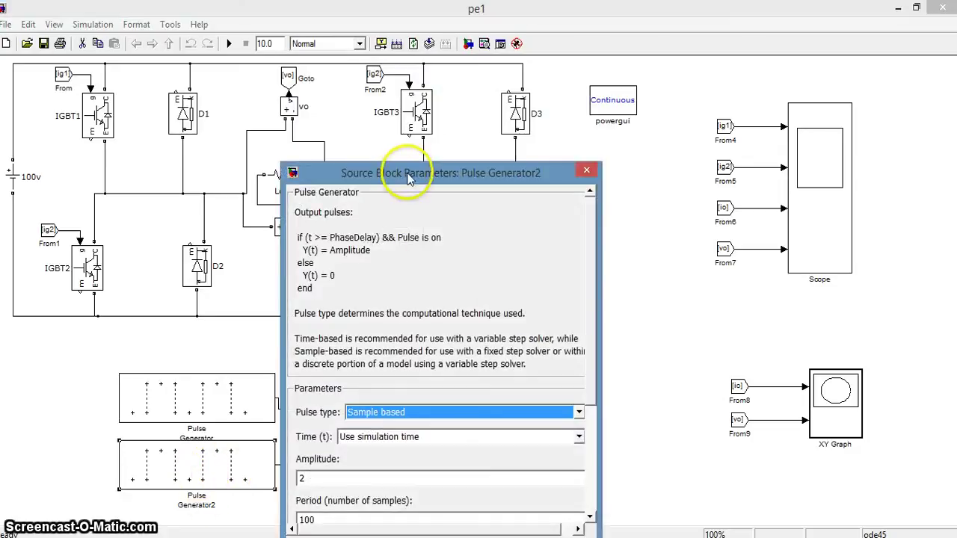
{"action": "left_click_drag", "start_coordinate": [409, 177], "coordinate": [442, 69]}
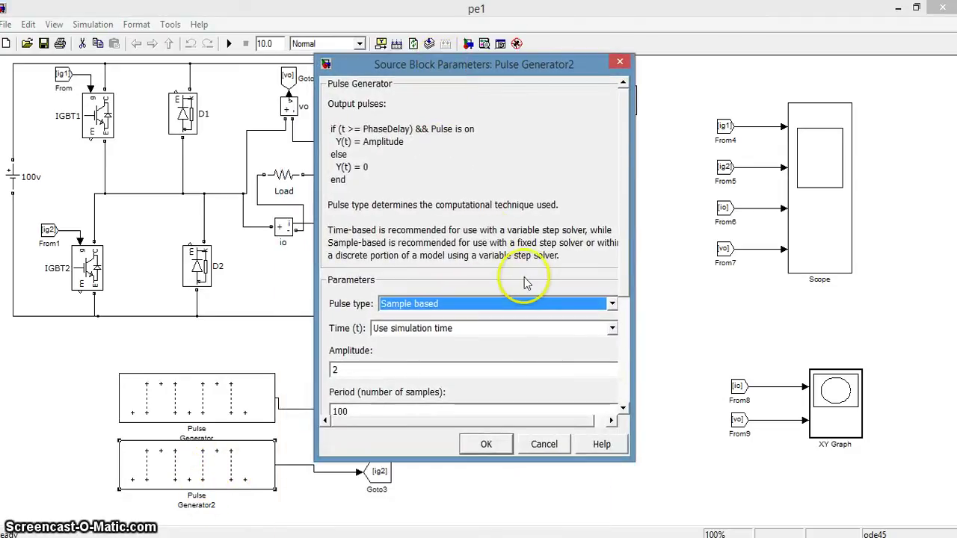
{"action": "left_click", "coordinate": [623, 410]}
{"action": "left_click", "coordinate": [624, 410]}
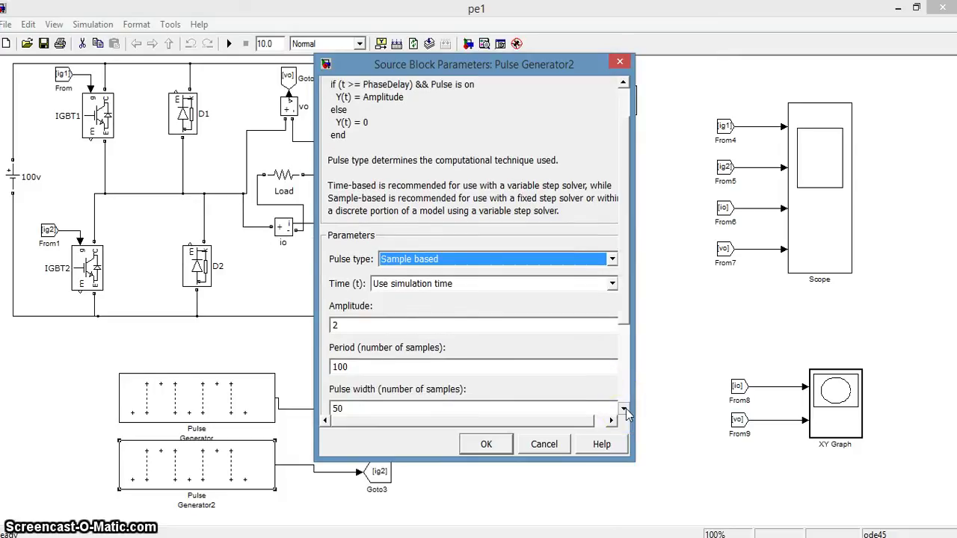
{"action": "left_click", "coordinate": [623, 409]}
{"action": "left_click", "coordinate": [623, 410]}
{"action": "left_click", "coordinate": [624, 410]}
{"action": "left_click", "coordinate": [623, 410]}
{"action": "left_click", "coordinate": [623, 409]}
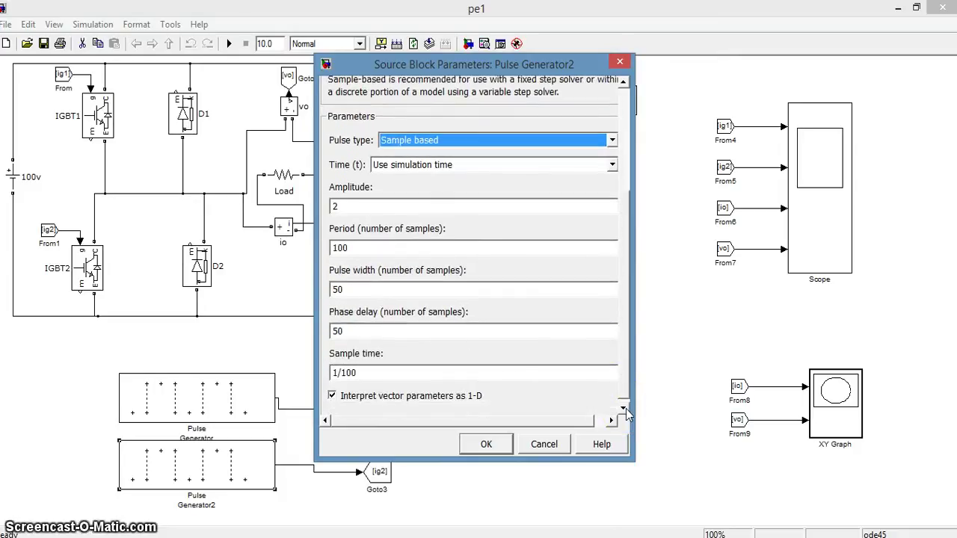
{"action": "left_click", "coordinate": [624, 409]}
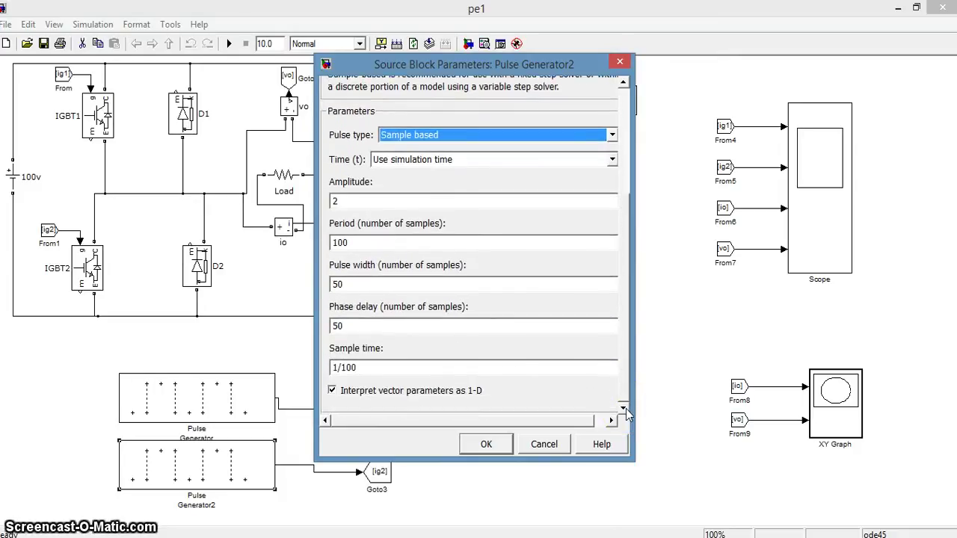
{"action": "left_click", "coordinate": [486, 444]}
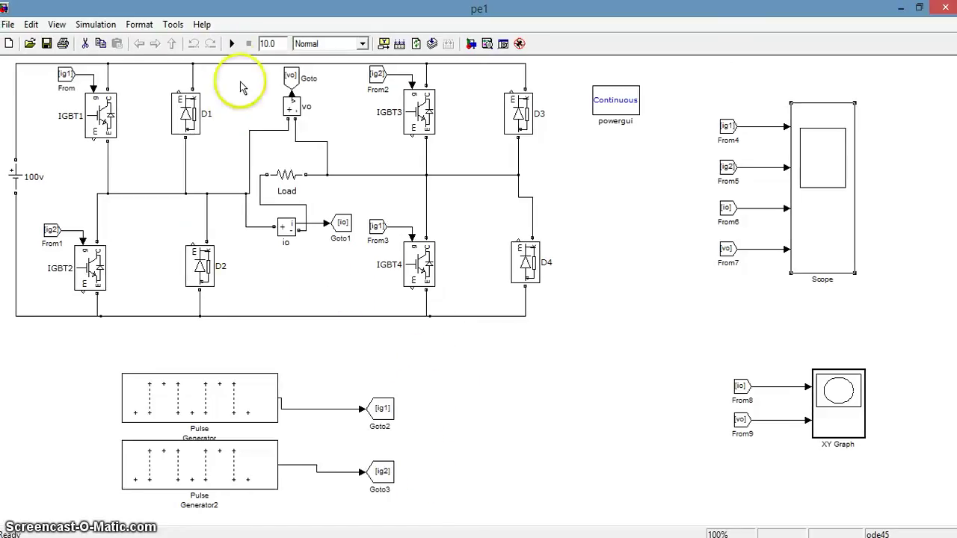
Step: Run the pe1 simulation and close the XY Graph plot window that pops up
{"action": "left_click", "coordinate": [231, 44]}
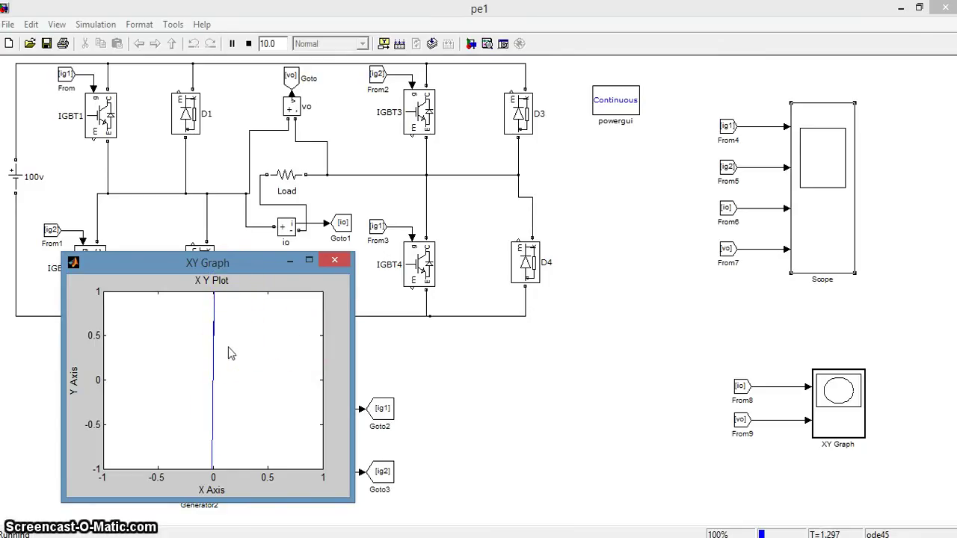
{"action": "left_click", "coordinate": [221, 364]}
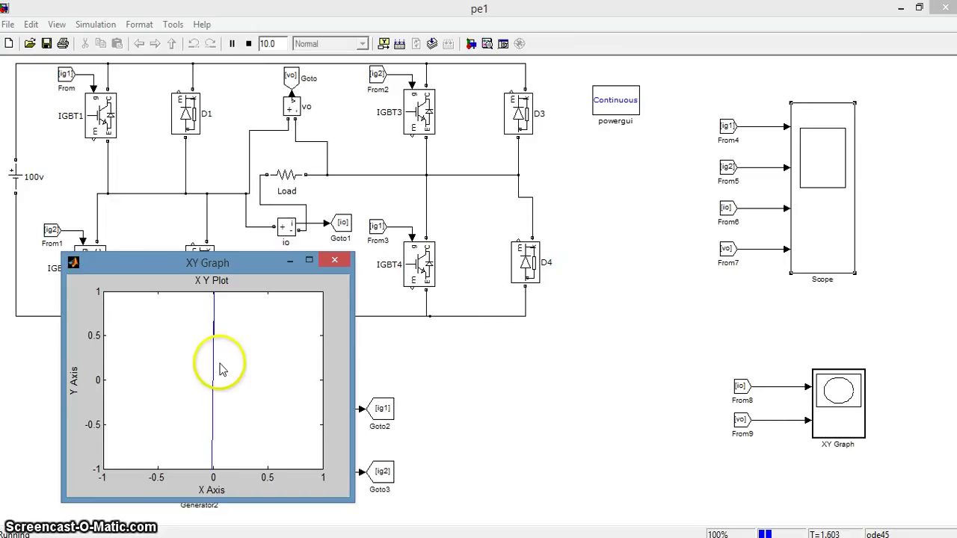
{"action": "left_click", "coordinate": [332, 260]}
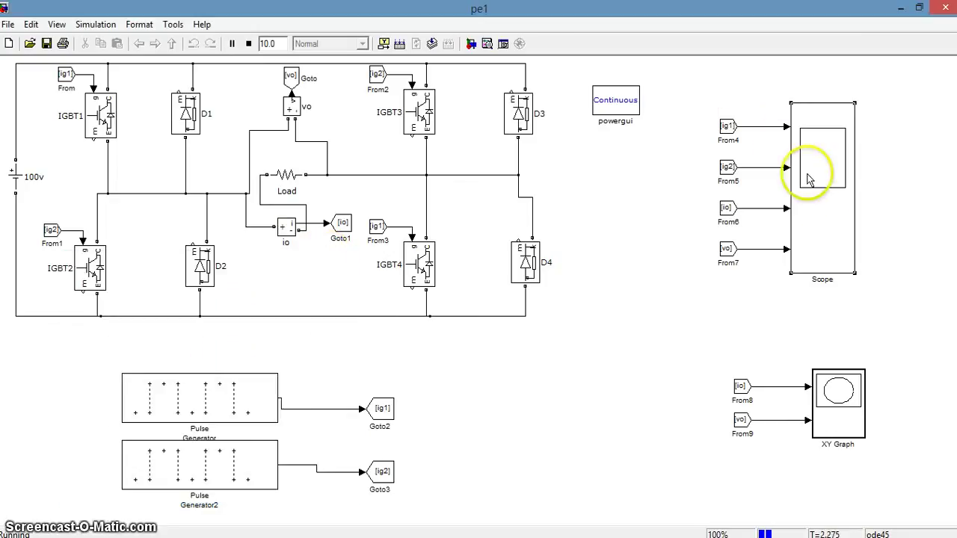
Step: Check the Scope's gate pulses, ±1 output current and ±100 V square voltage, then close it
{"action": "double_click", "coordinate": [832, 215]}
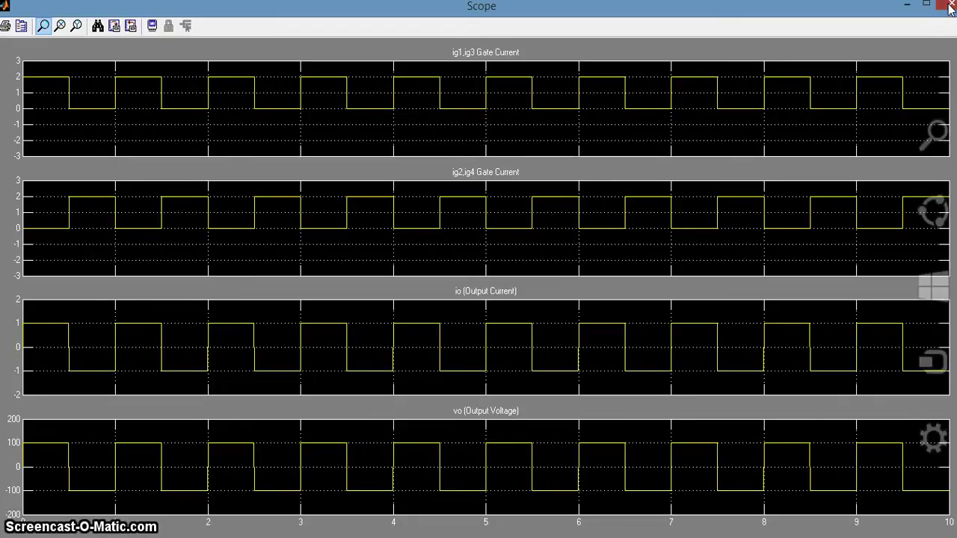
{"action": "left_click", "coordinate": [951, 6]}
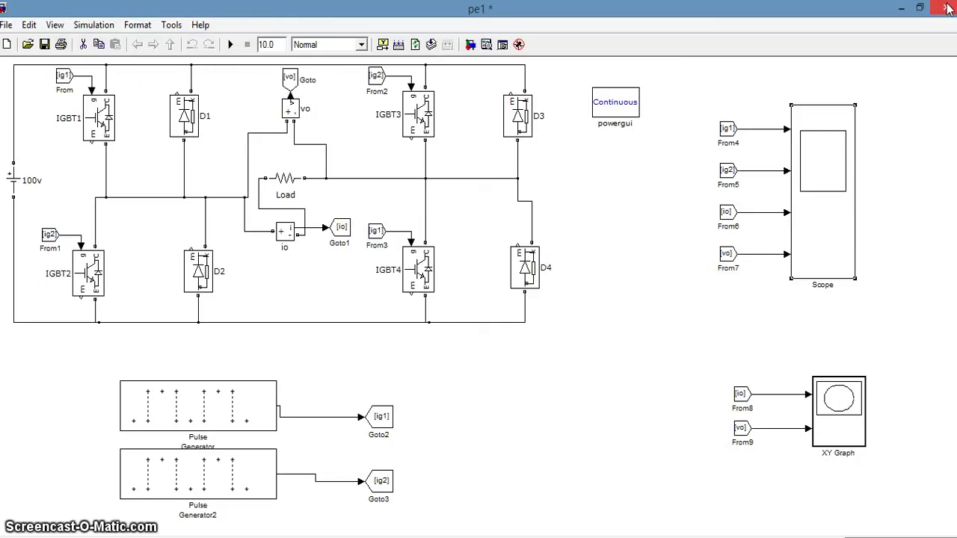
Step: Set Pulse Generator2's phase delay to 30 samples and accept the parameters
{"action": "double_click", "coordinate": [216, 482]}
{"action": "left_click_drag", "start_coordinate": [447, 181], "coordinate": [502, 47]}
{"action": "left_click", "coordinate": [648, 395]}
{"action": "left_click", "coordinate": [647, 395]}
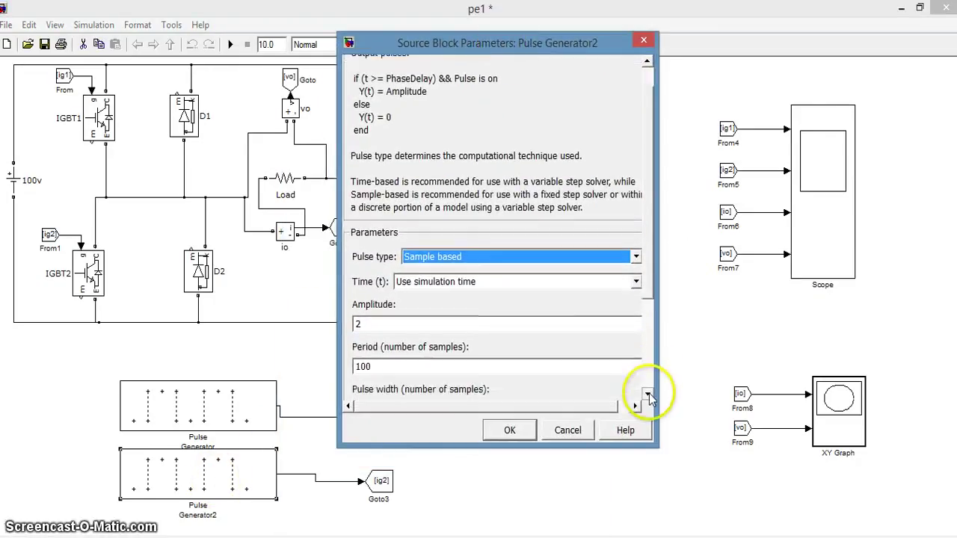
{"action": "left_click", "coordinate": [647, 395]}
{"action": "double_click", "coordinate": [427, 339]}
{"action": "type", "text": "30"}
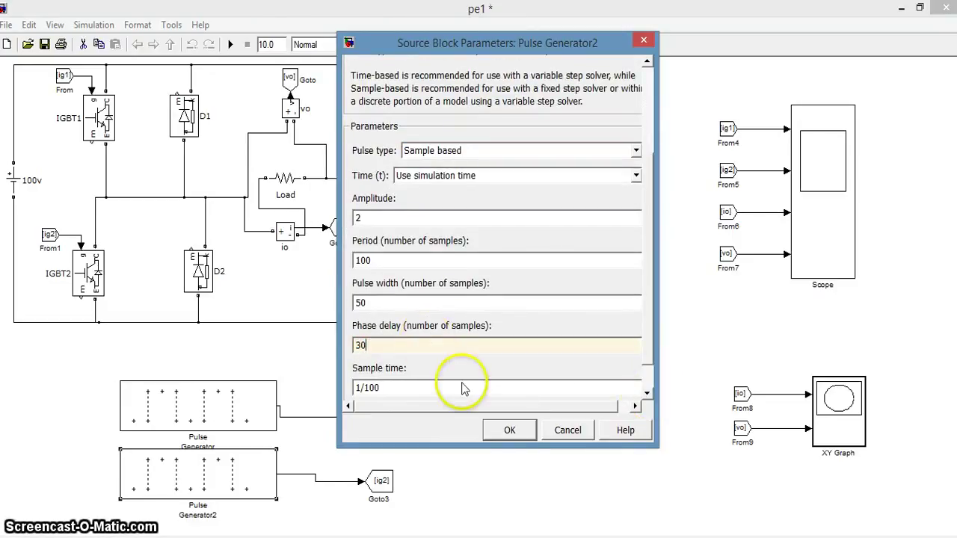
{"action": "left_click", "coordinate": [509, 430]}
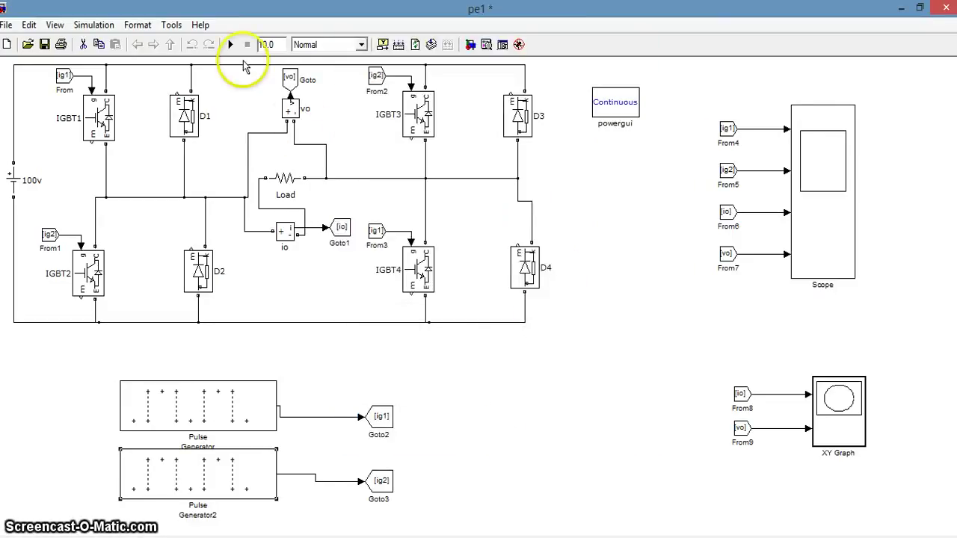
Step: Rerun with the 30-sample delay, close the XY Graph, and open the Scope
{"action": "left_click", "coordinate": [231, 46]}
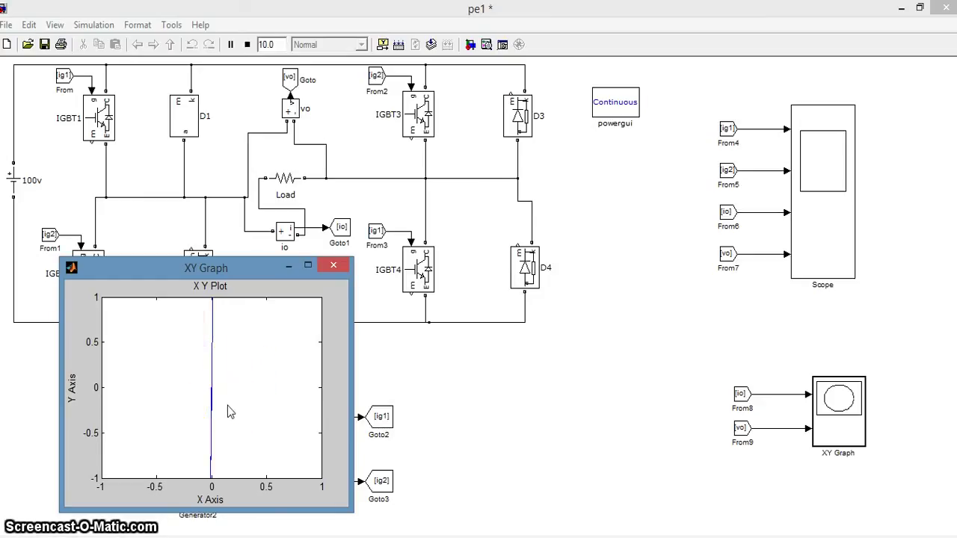
{"action": "left_click", "coordinate": [252, 305]}
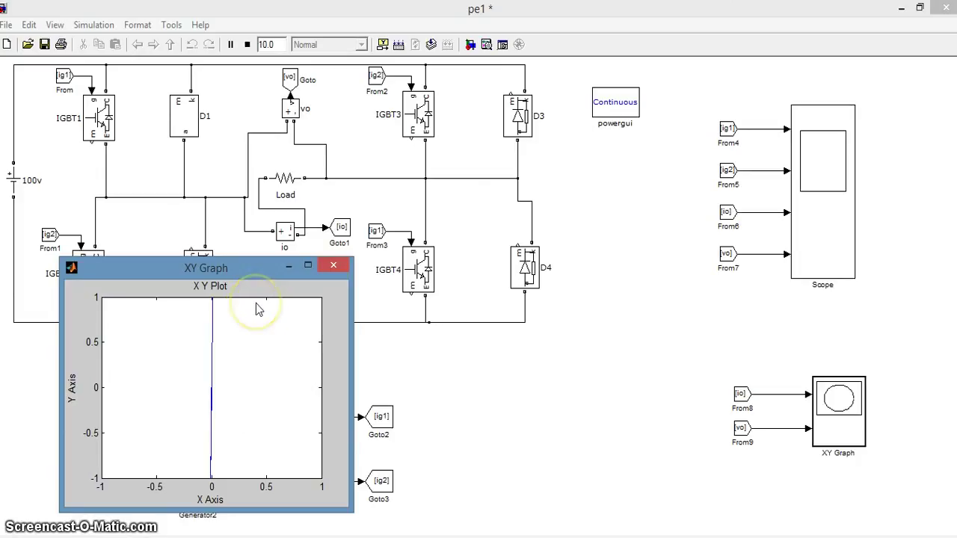
{"action": "left_click", "coordinate": [334, 264]}
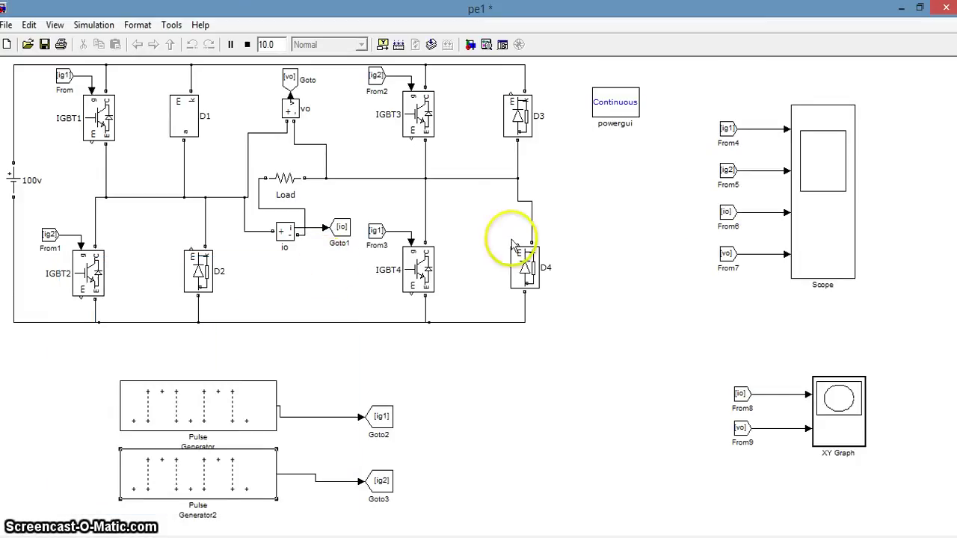
{"action": "double_click", "coordinate": [813, 243]}
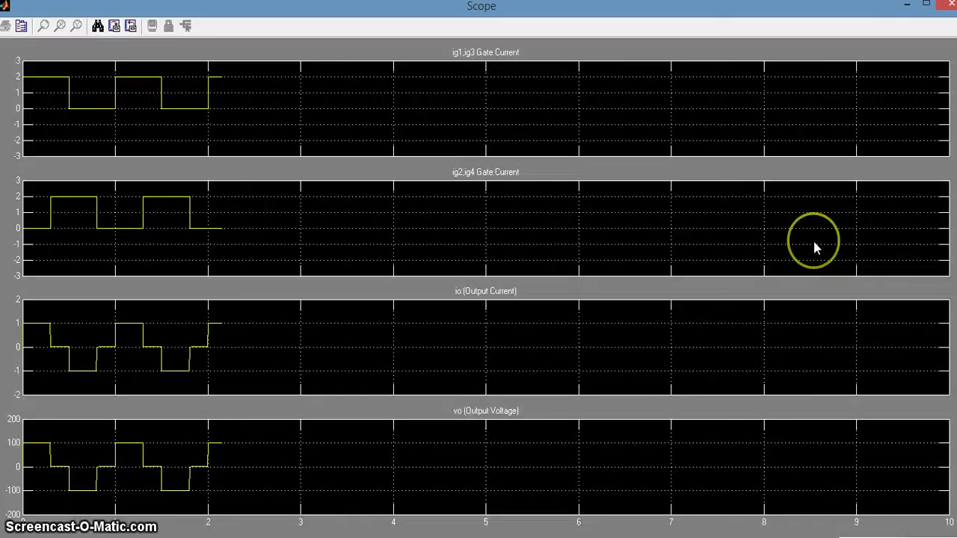
Step: Dismiss the Windows charms bar and watch quasi-square io and vo traces fill 0–10 s
{"action": "key", "text": "super+c"}
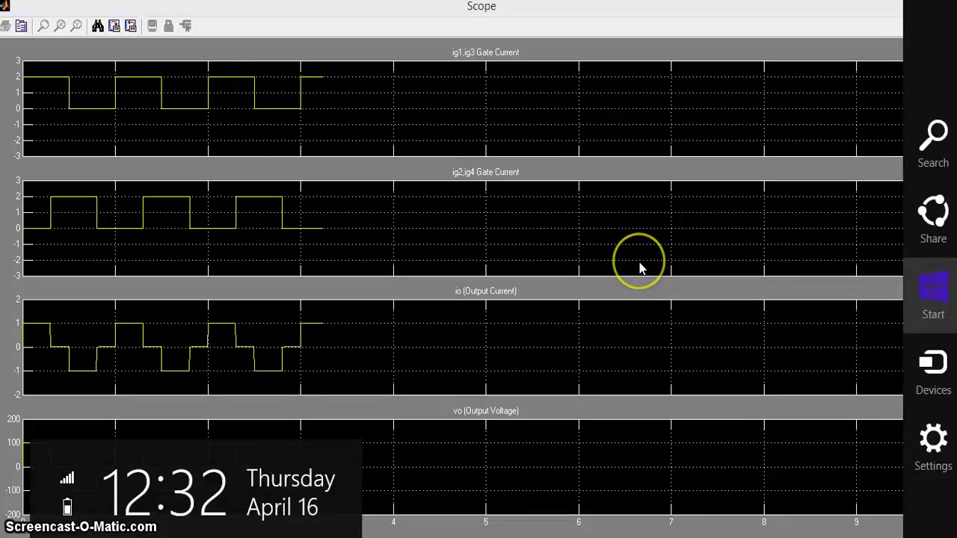
{"action": "left_click", "coordinate": [639, 263]}
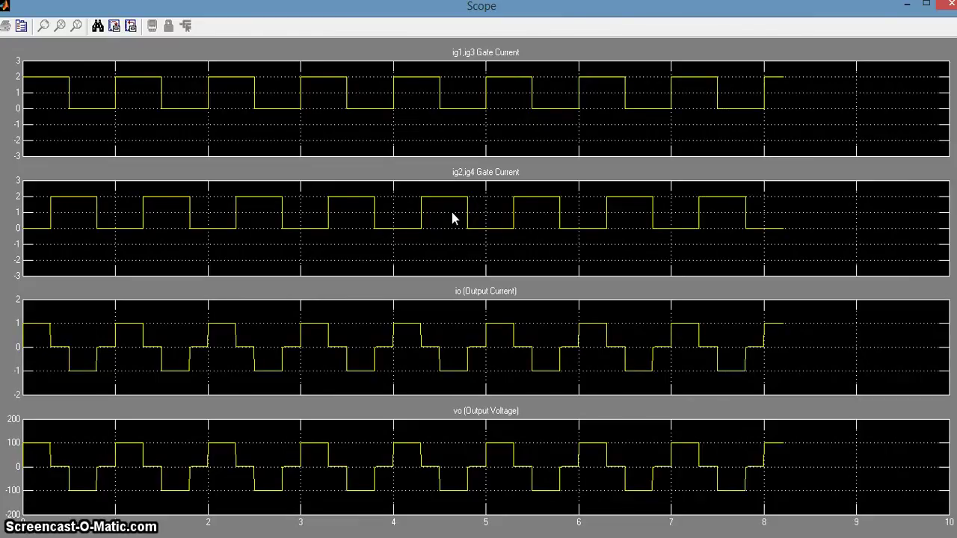
{"action": "left_click_drag", "start_coordinate": [448, 216], "coordinate": [433, 441]}
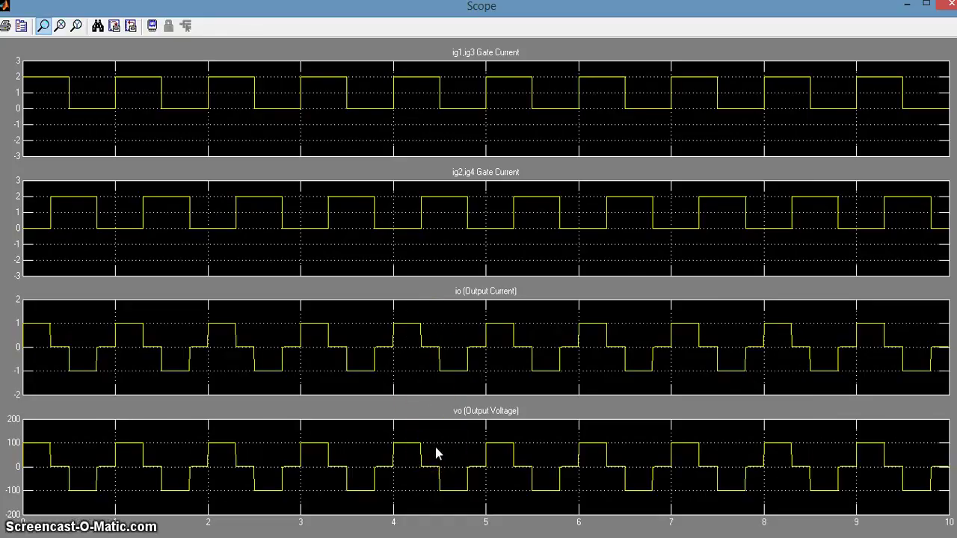
{"action": "left_click_drag", "start_coordinate": [425, 345], "coordinate": [364, 106]}
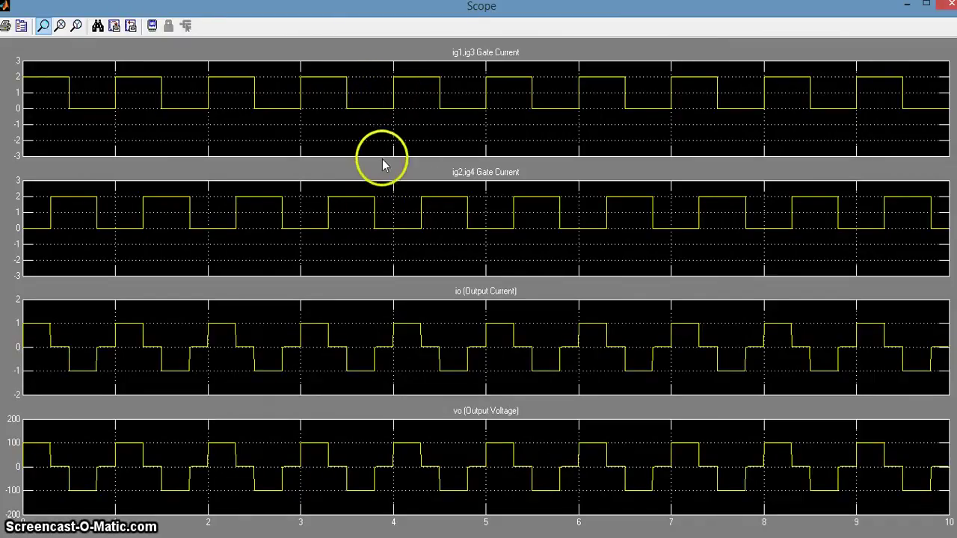